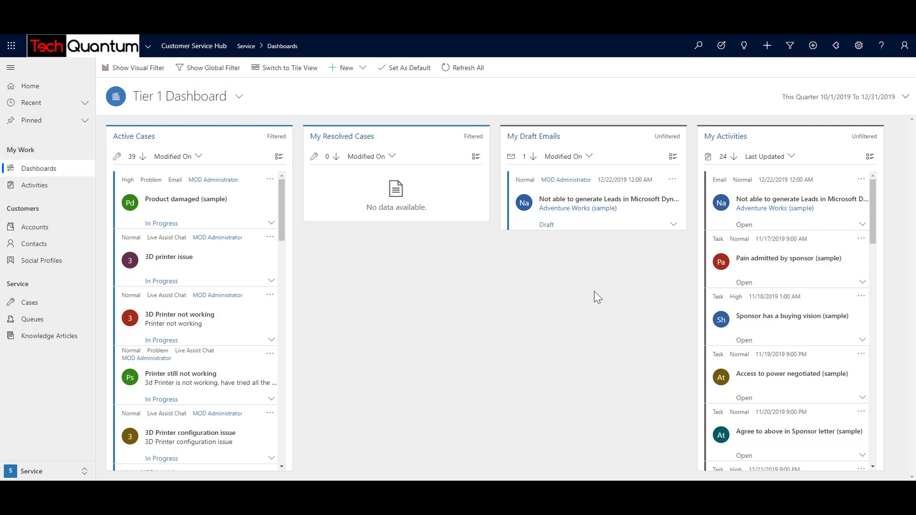
Start a quick-create case and choose the account Adventure Works (sample) as its customer.
left_click(768, 46)
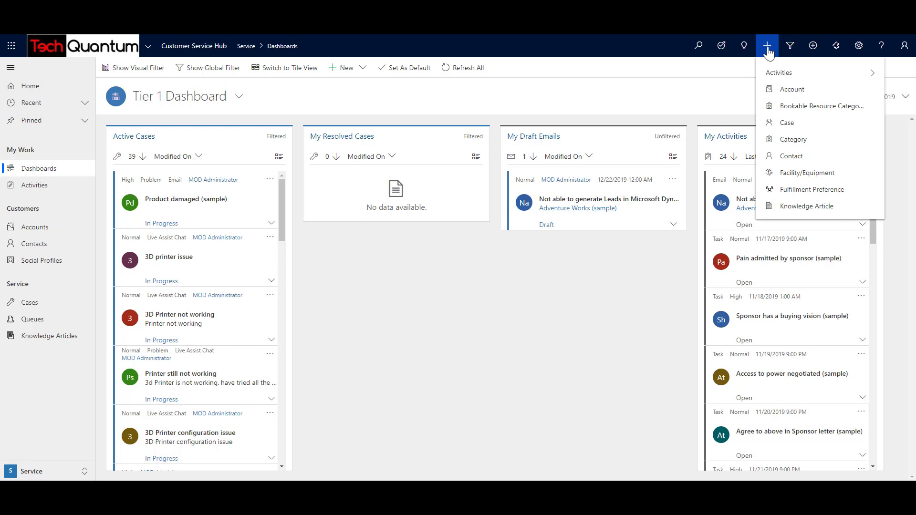
left_click(788, 124)
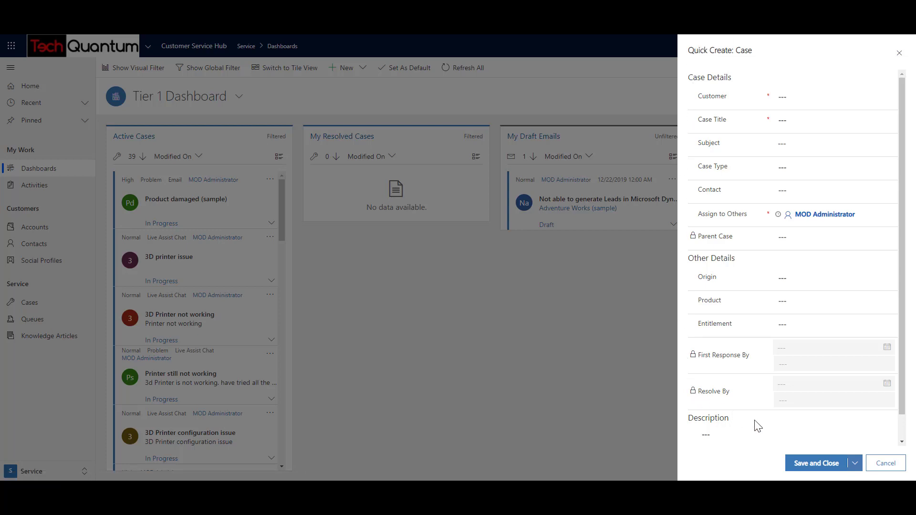
left_click(889, 97)
scroll(894, 144, "down", 5)
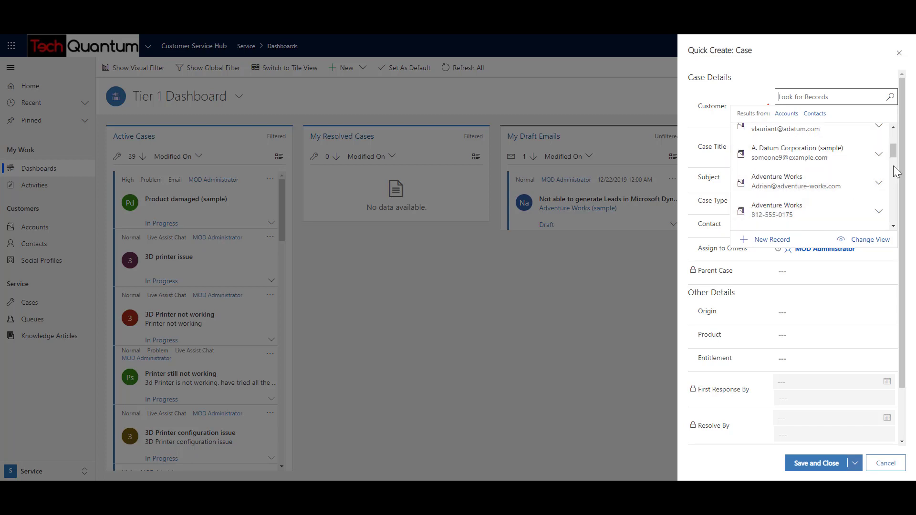
scroll(830, 198, "down", 2)
left_click(827, 195)
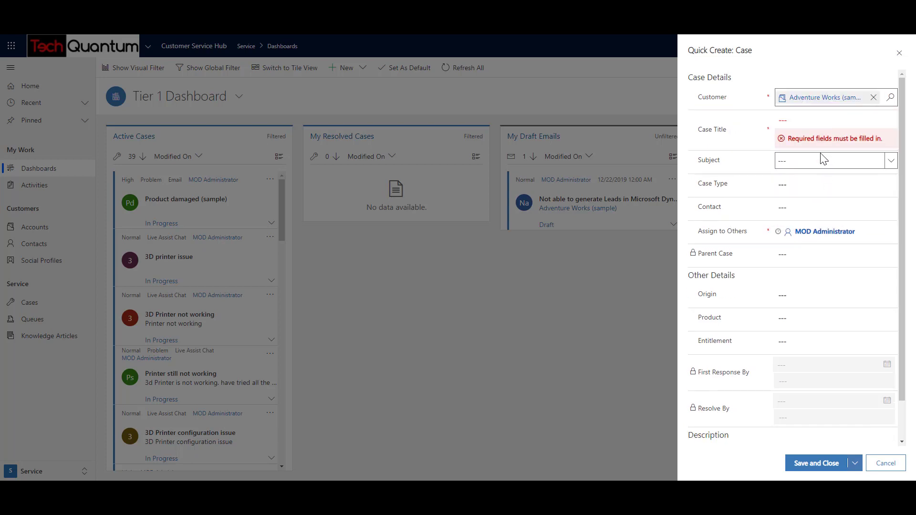
Enter "Not able to qualify leads in Microsoft Dynamics 365" as the case title.
left_click(811, 118)
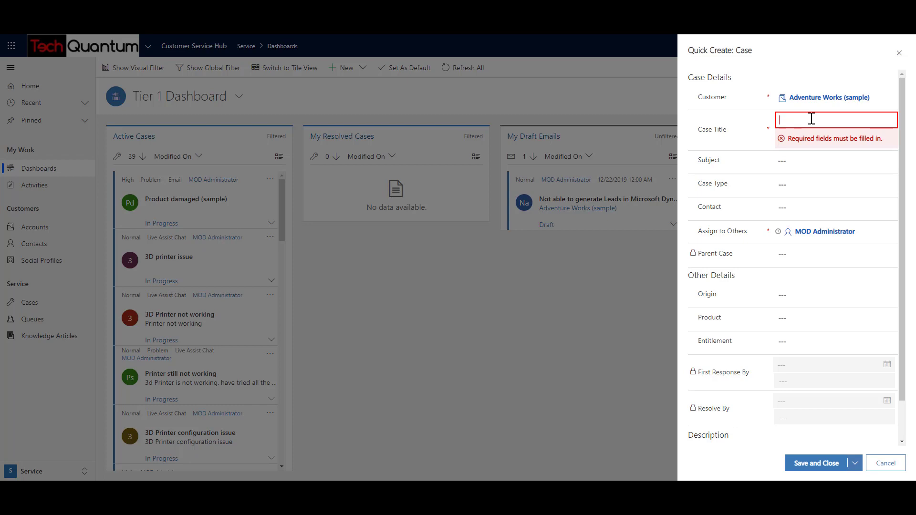
key("ctrl+v")
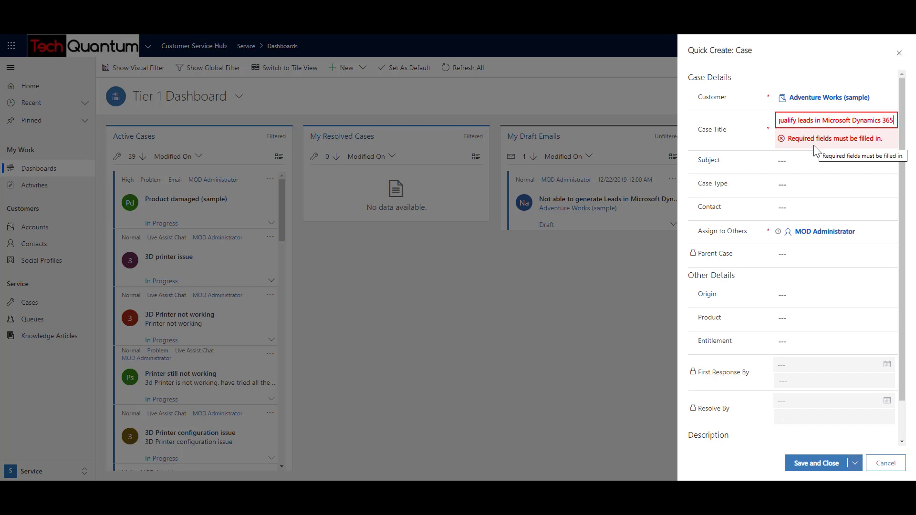
key("Tab")
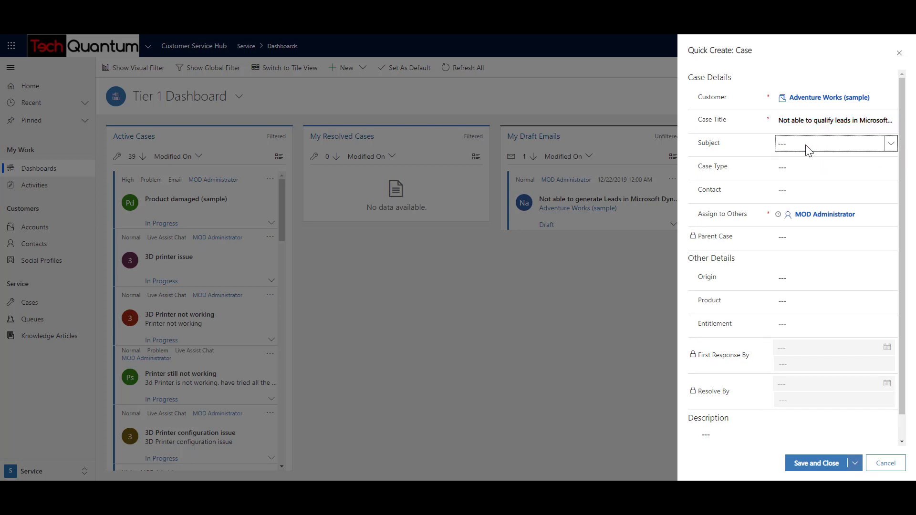
Set the case subject to Products under Query and the case type to Problem.
left_click(891, 145)
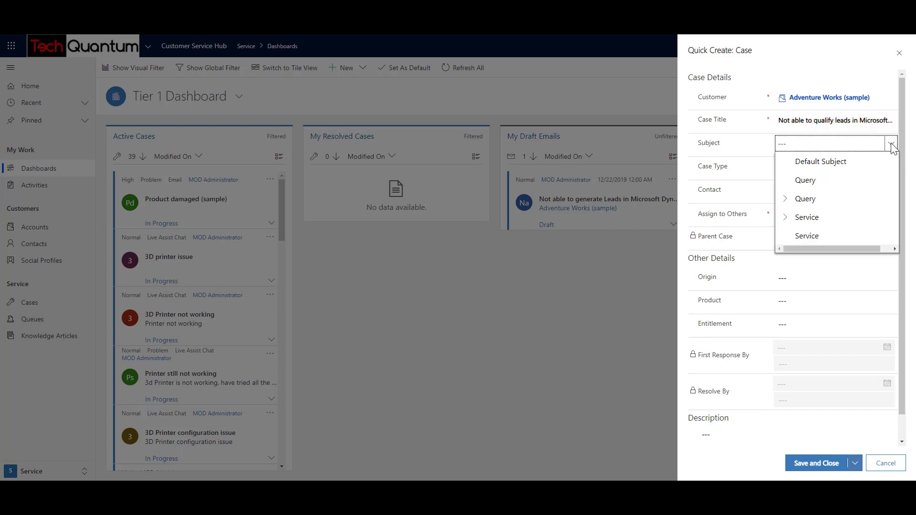
left_click(785, 200)
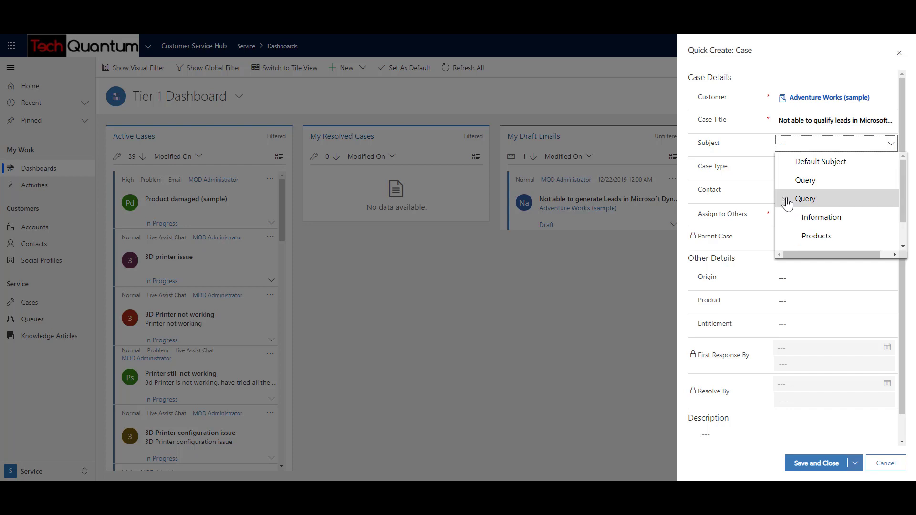
left_click(805, 236)
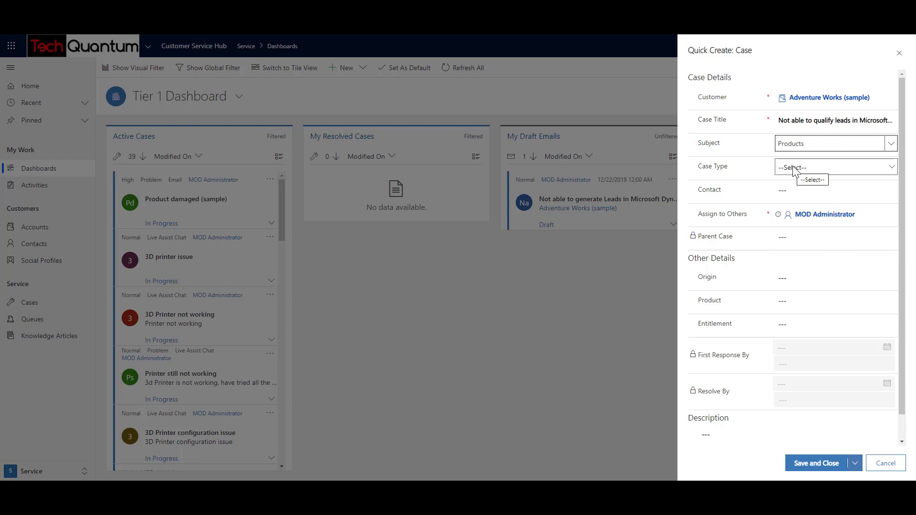
left_click(891, 167)
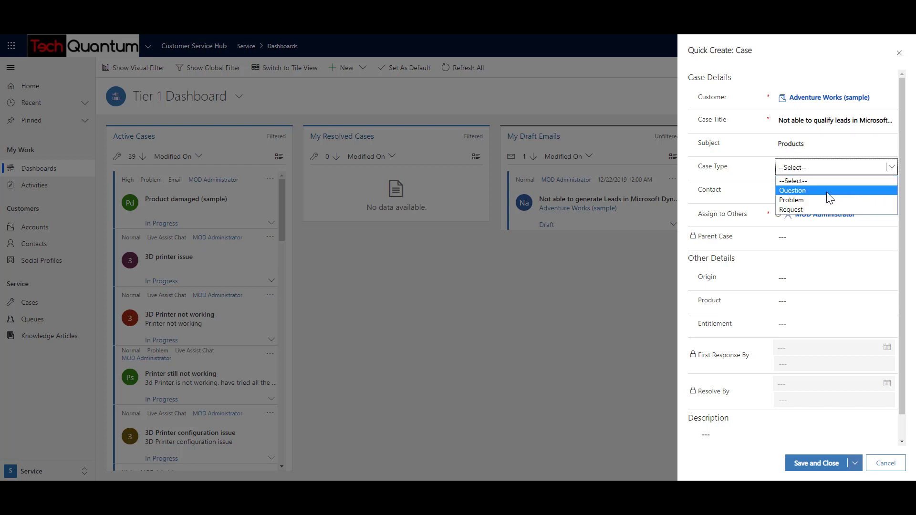
left_click(800, 200)
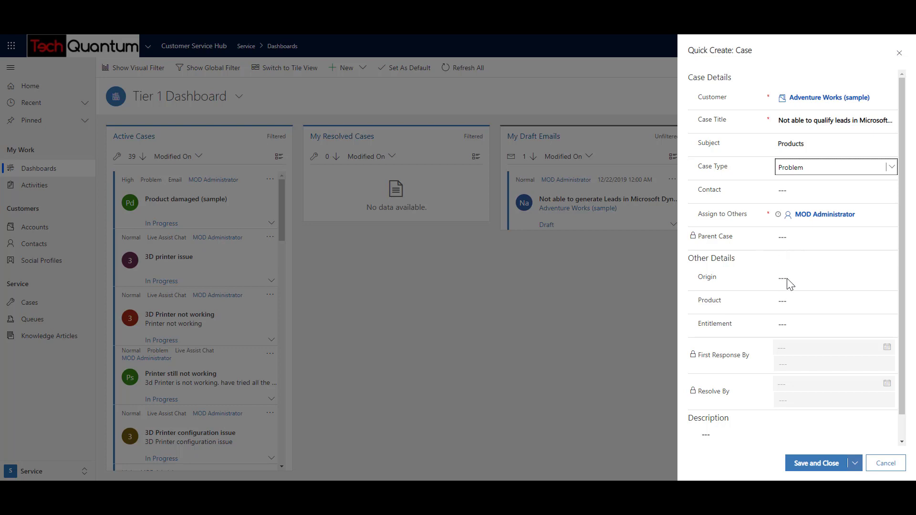
Set the case origin to Phone and leave the product empty.
left_click(871, 278)
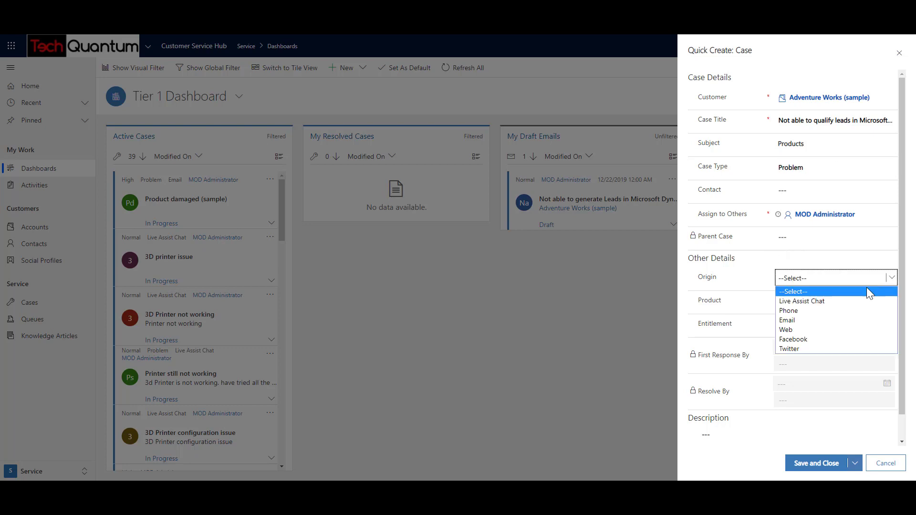
left_click(845, 309)
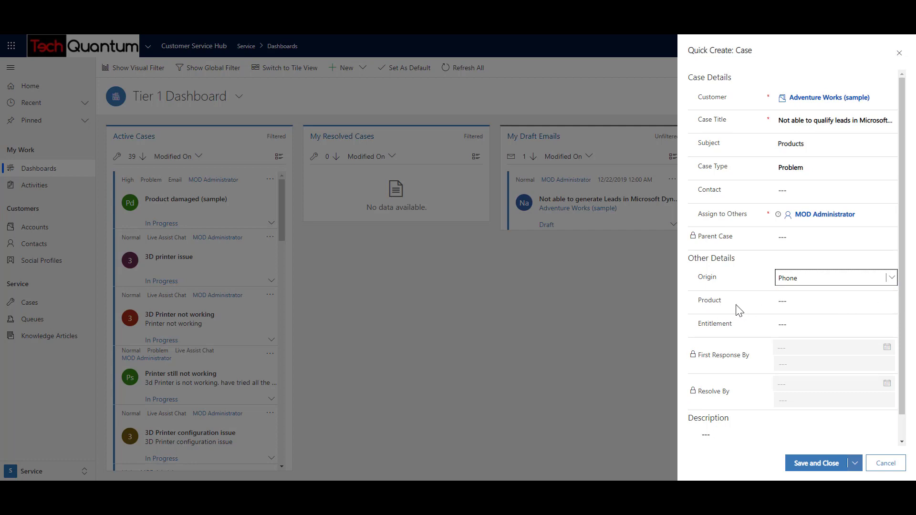
left_click(802, 303)
Enter the description "While using Dynamics 365 we could not generate Leads. Kindly Assist." and save and close the case.
left_click(724, 433)
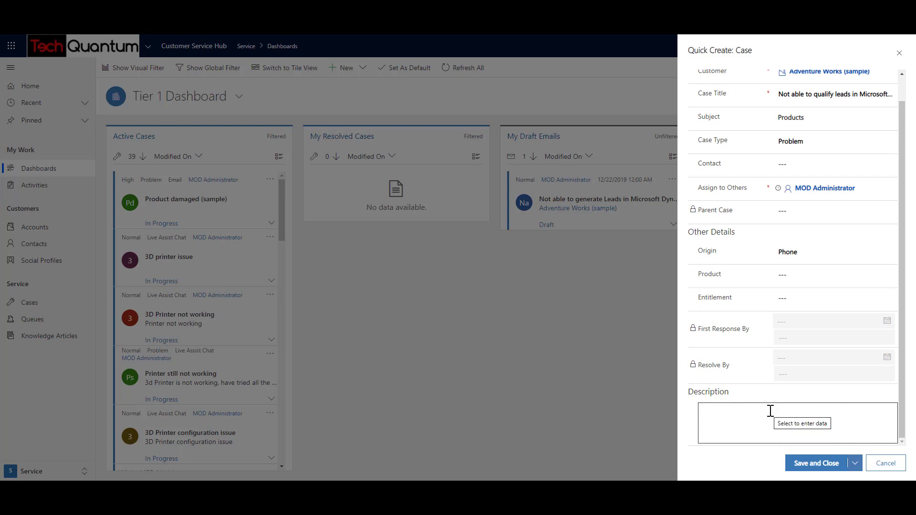
type("While using Dynamics 365 w")
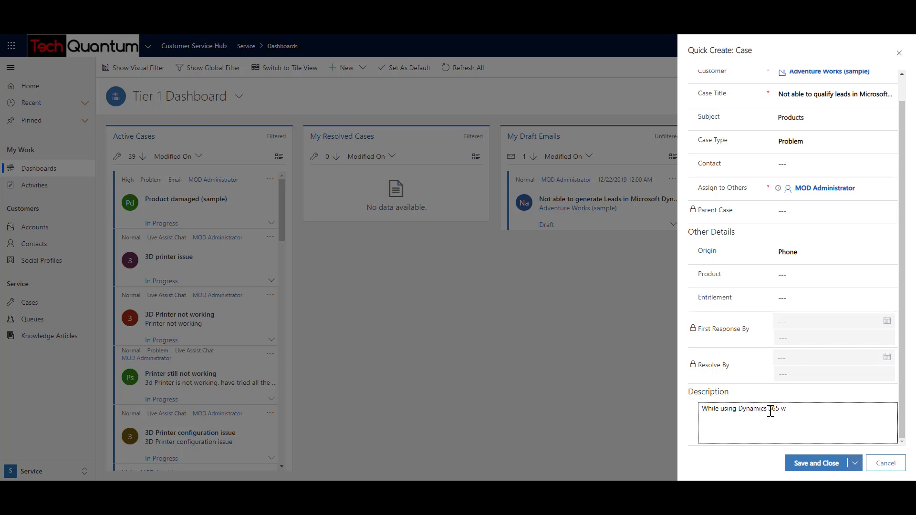
type("e could not generate Leads. Kindly Assist.")
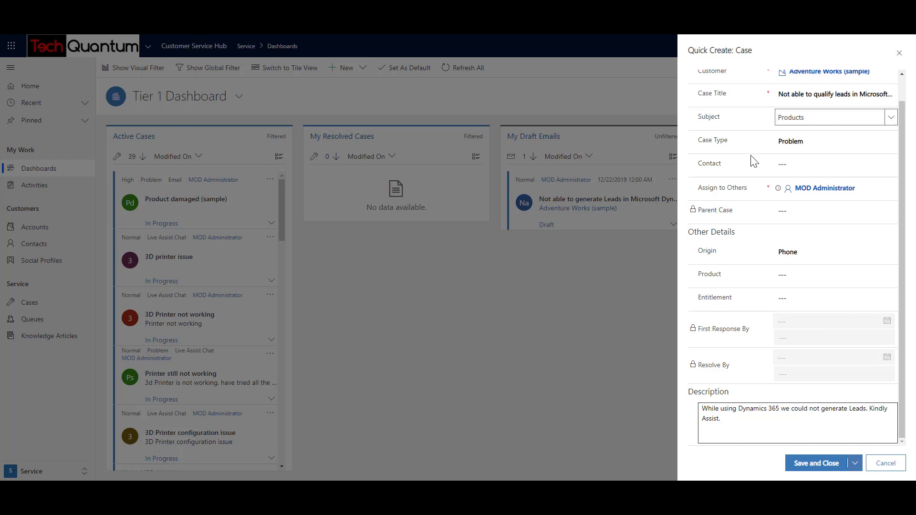
left_click(813, 469)
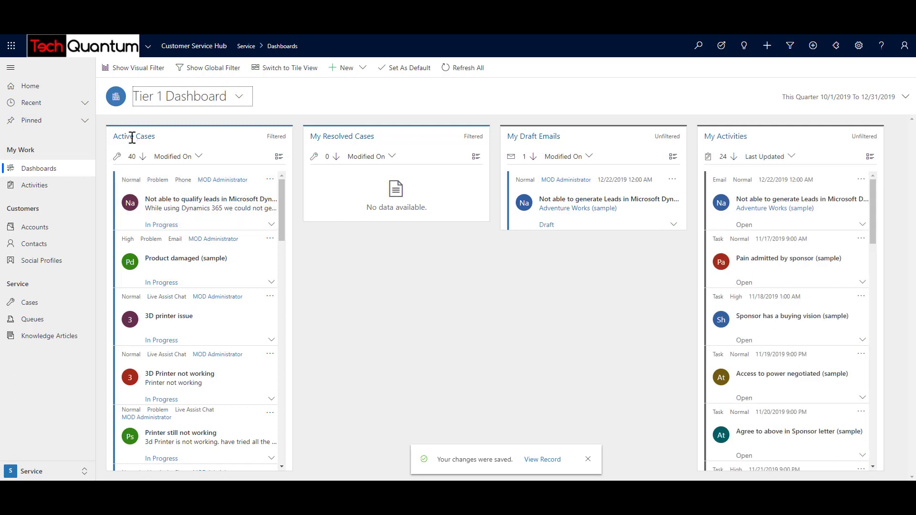
Open the newly saved case from the active cases and review its summary details down to the description.
left_click(173, 208)
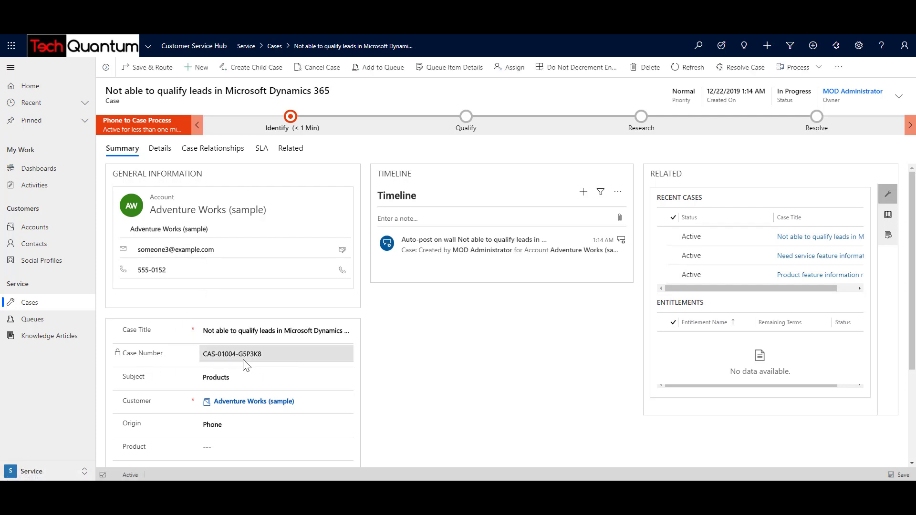
scroll(210, 343, "down", 3)
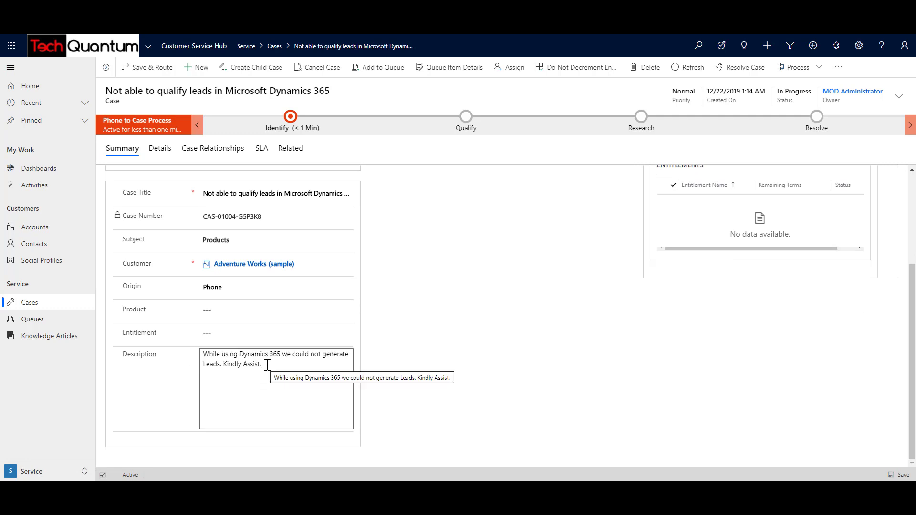
scroll(268, 364, "up", 3)
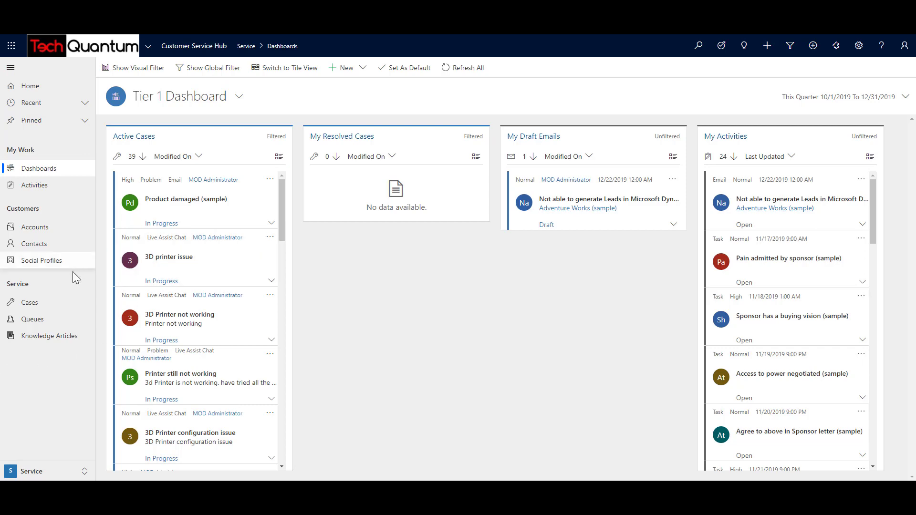
Start a new case from the Cases list and title it "Not able to qualify leads in Microsoft Dynamics 365".
left_click(32, 308)
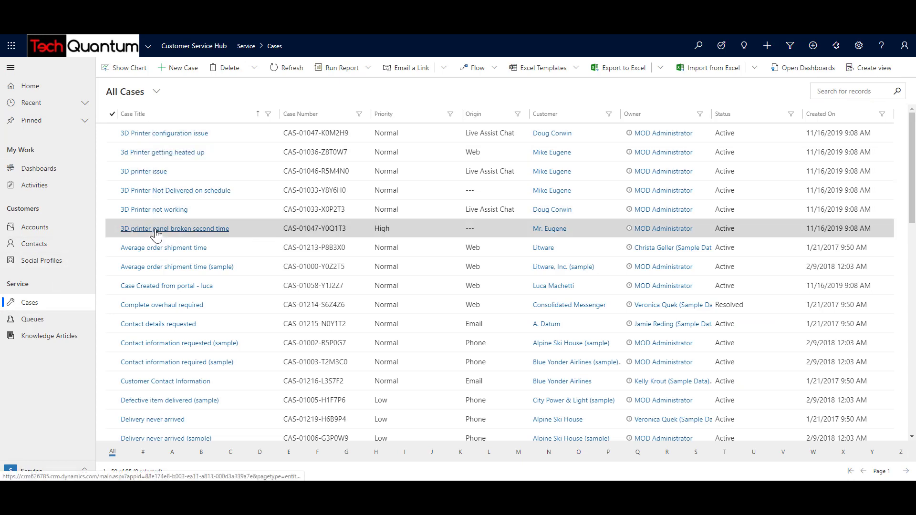
left_click(180, 72)
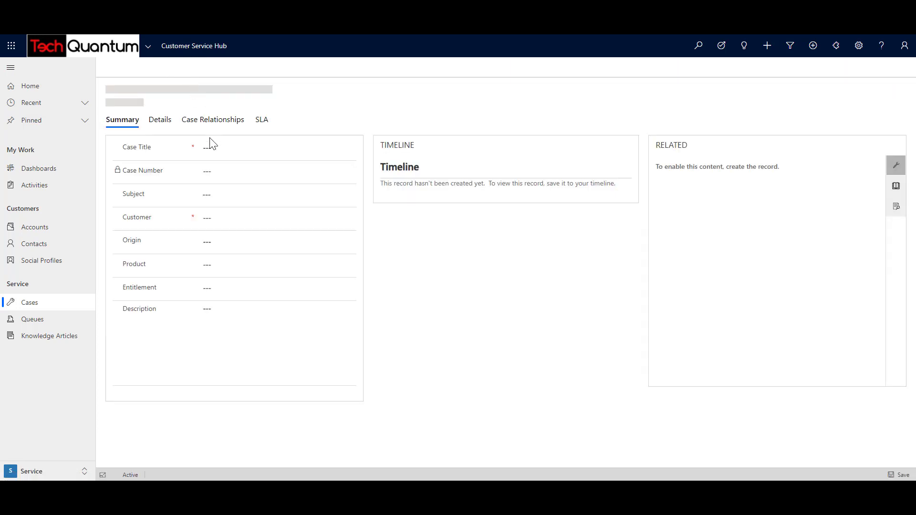
left_click(226, 175)
type("Not able to qualify leads in Microsoft Dynamics 365")
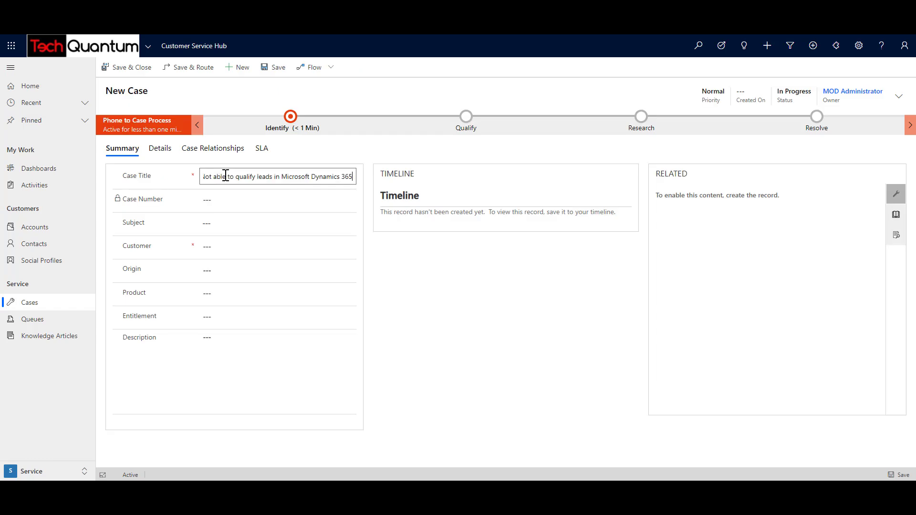
Set the new case's subject to Products under Query.
left_click(218, 200)
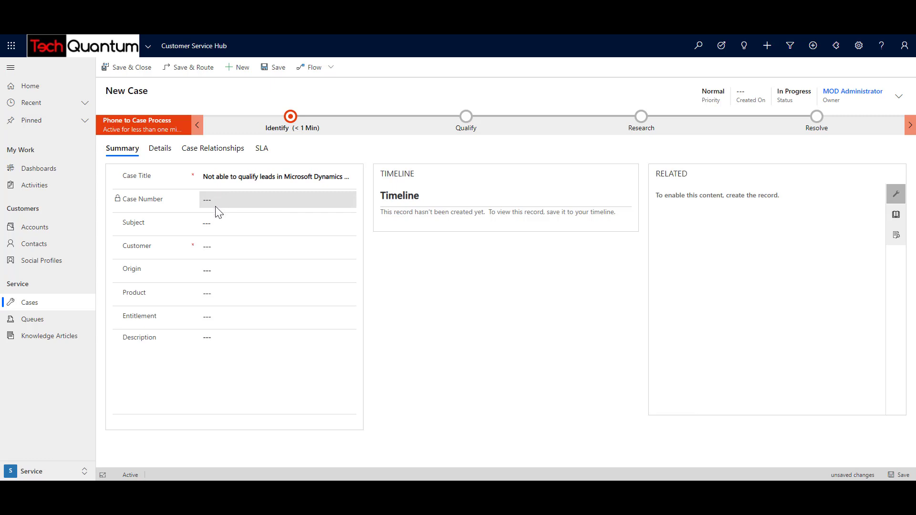
left_click(234, 223)
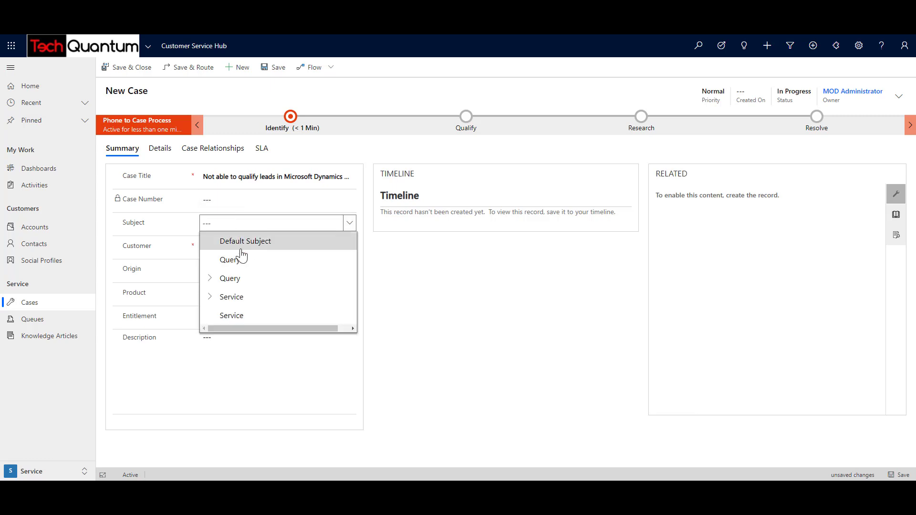
left_click(212, 281)
left_click(242, 321)
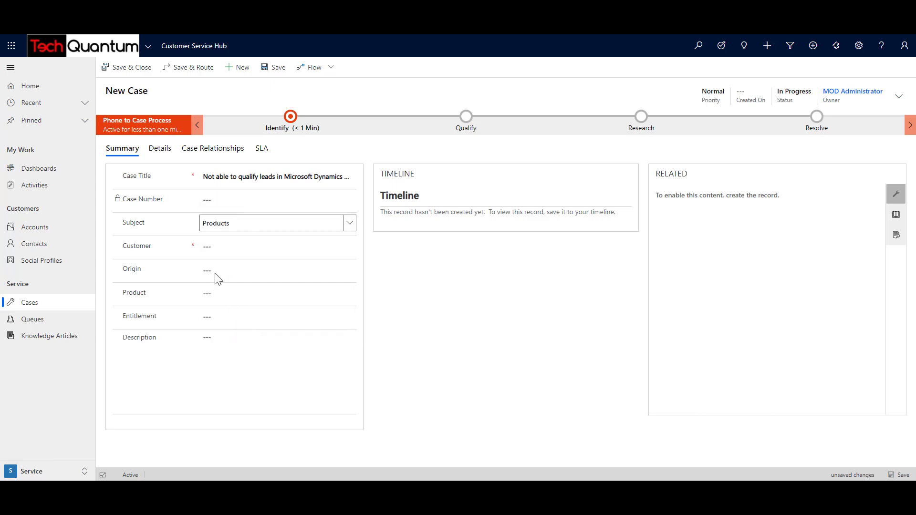
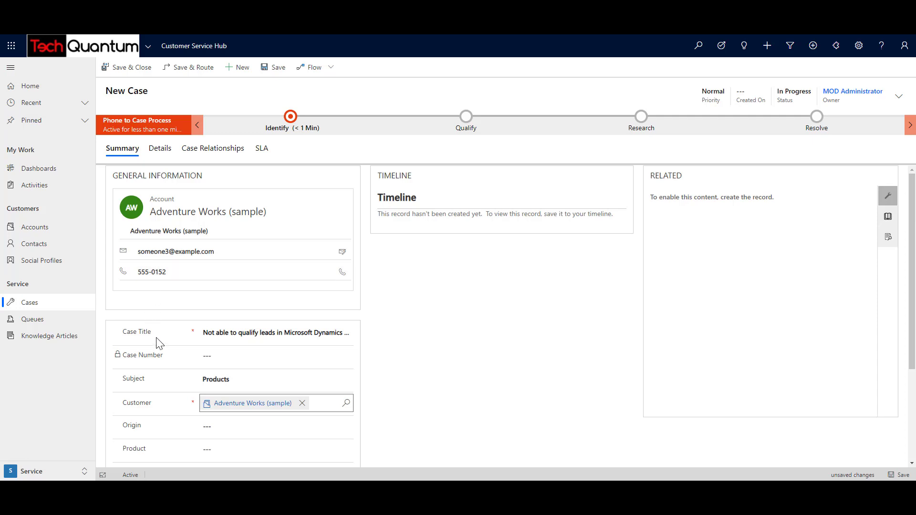
Set the case origin to Phone and enter "Not able to qualify leads in Microsoft Dynamics 365" as the description.
scroll(158, 341, "down", 2)
left_click(215, 331)
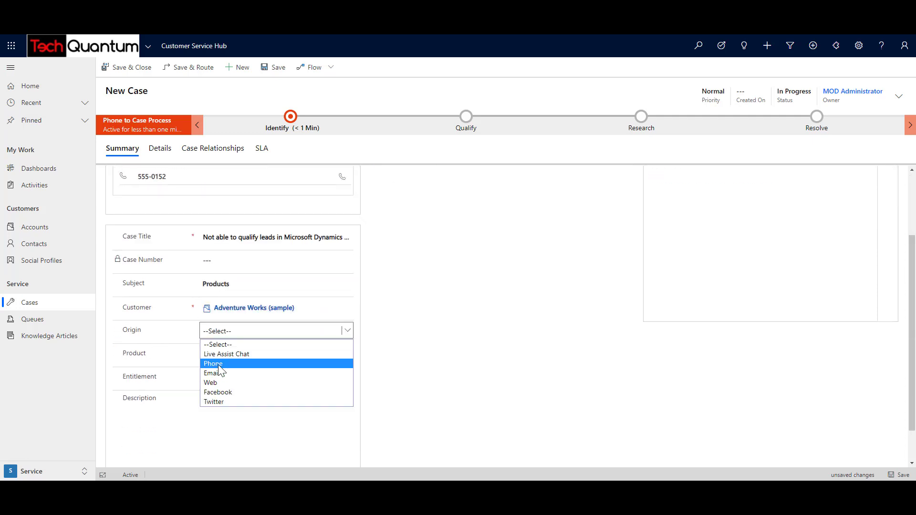
left_click(218, 365)
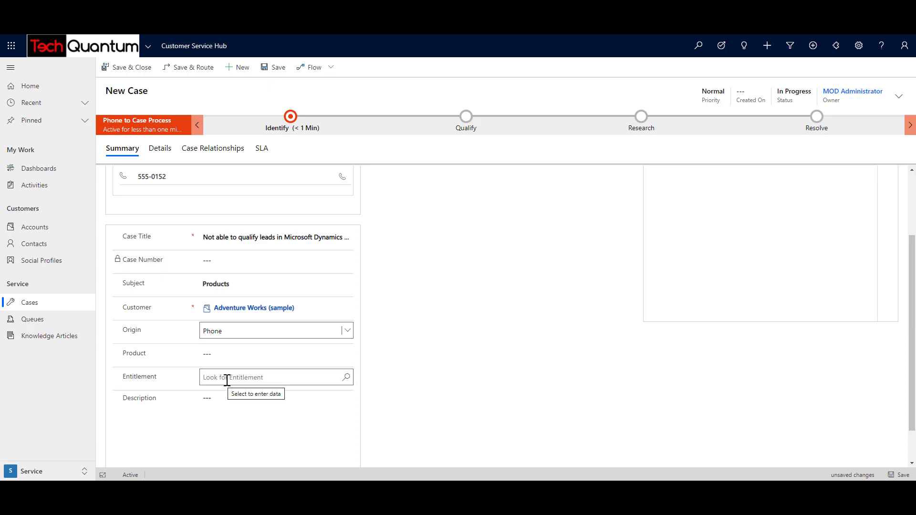
left_click(222, 399)
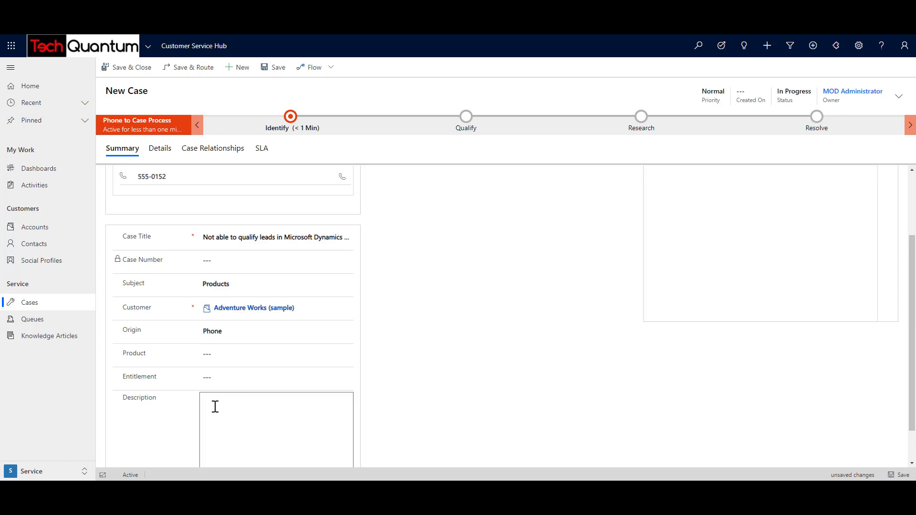
type("Not able to qualify leads in Microsoft Dynamics 365")
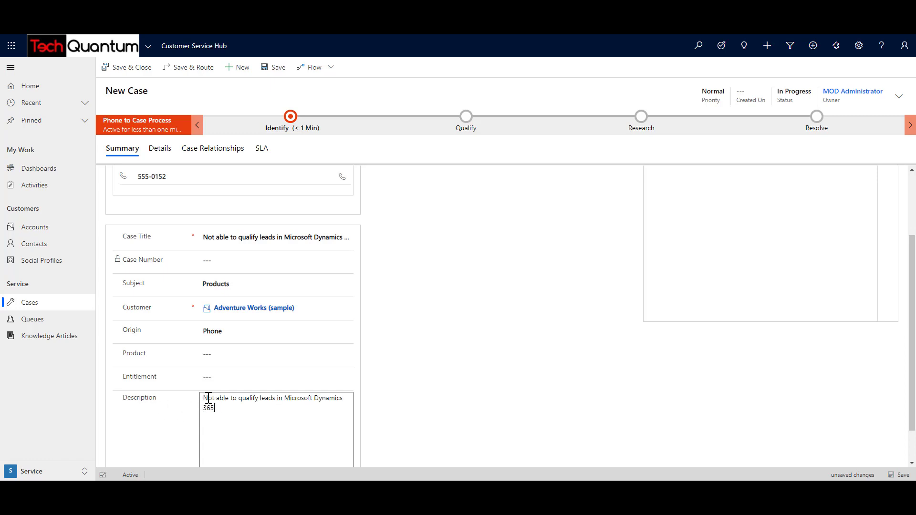
Set the new case's type to Problem in its additional details.
scroll(546, 290, "up", 2)
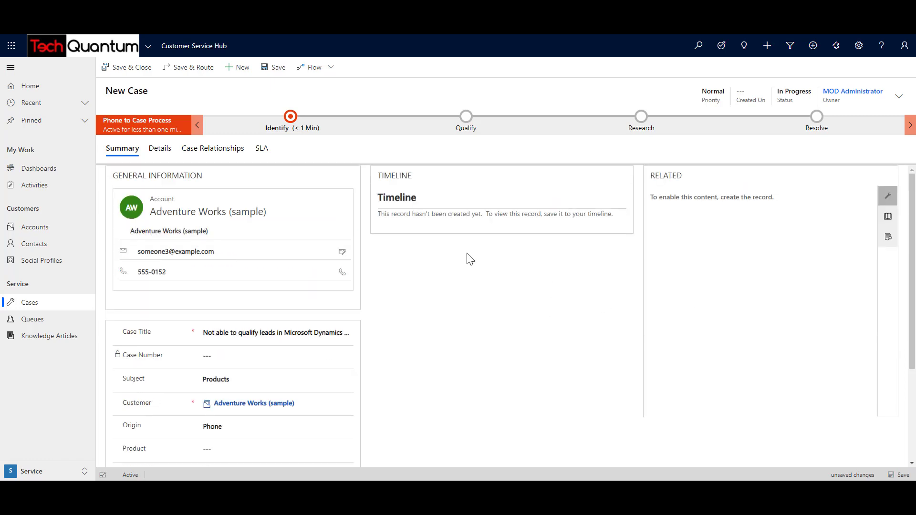
left_click(160, 152)
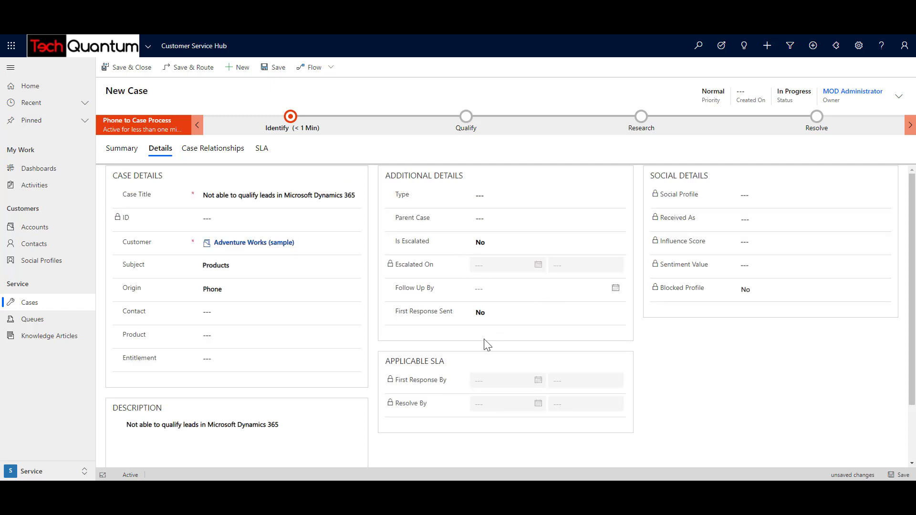
left_click(482, 197)
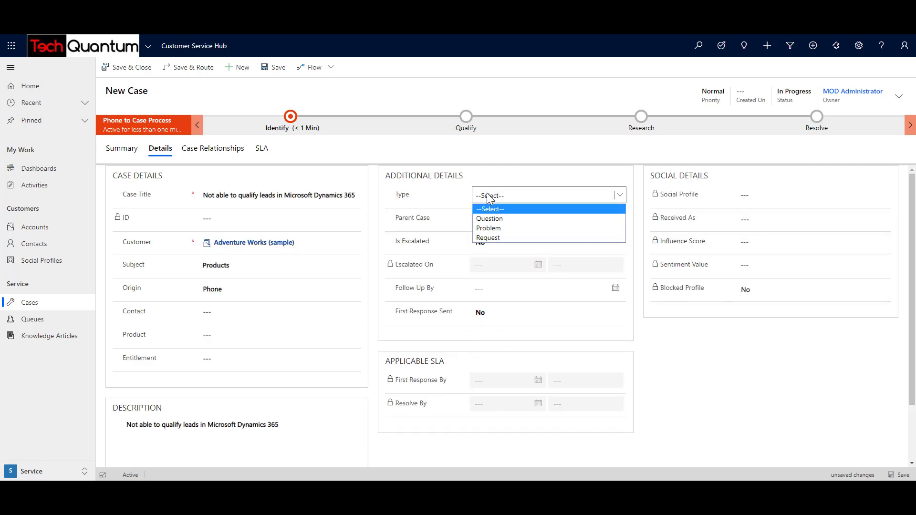
left_click(490, 229)
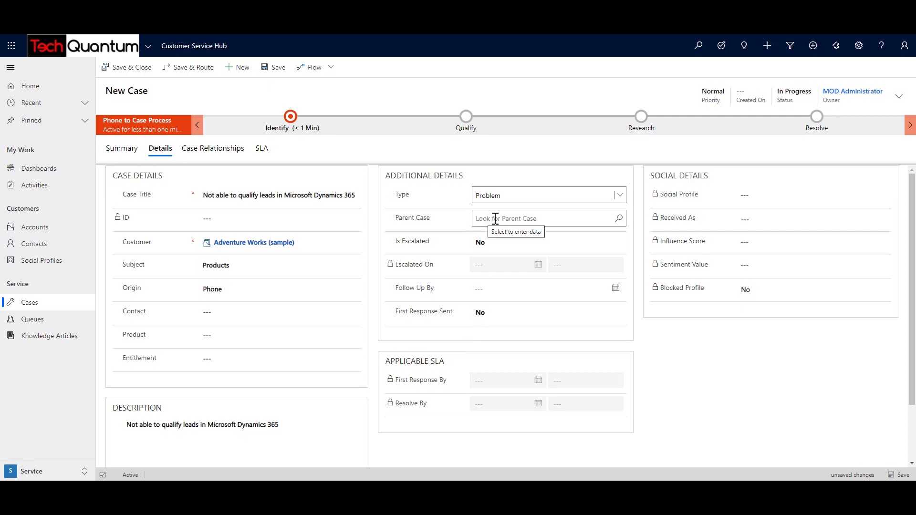
Switch the case's Is Escalated setting to Yes and back to No, and save the case.
left_click(483, 245)
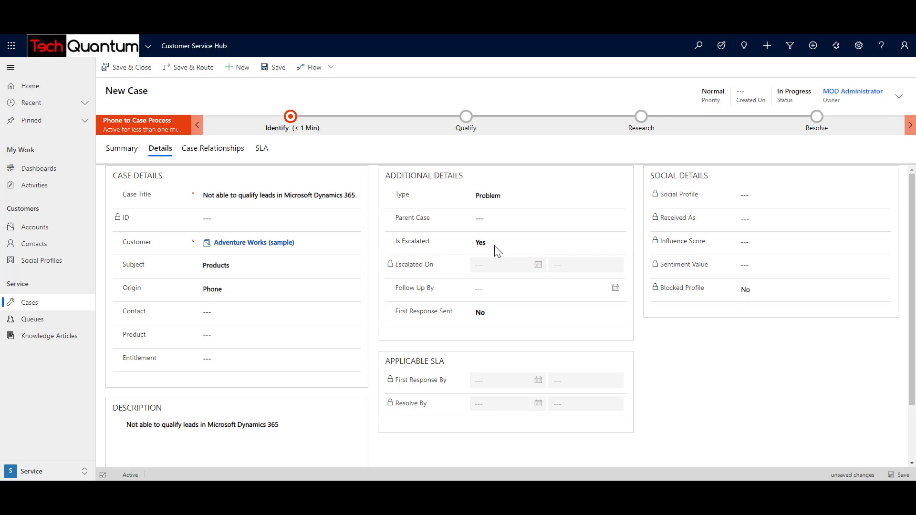
left_click(485, 242)
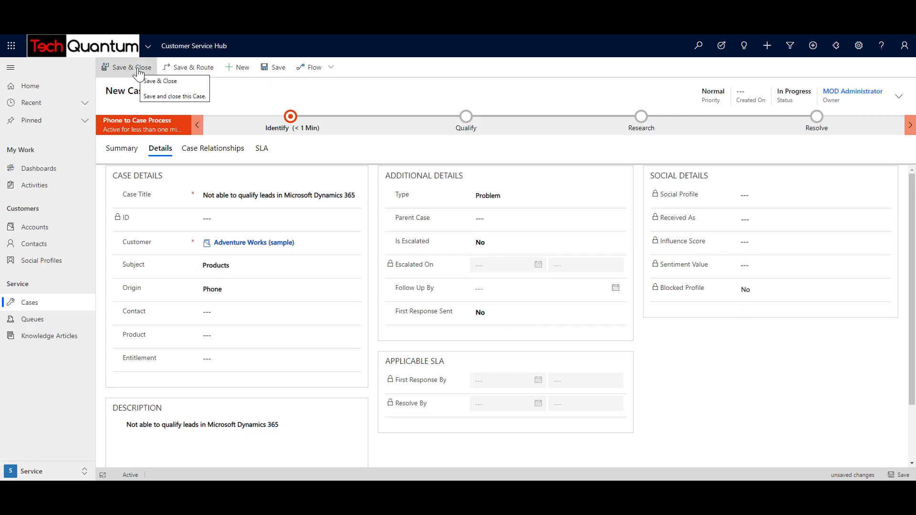
left_click(270, 70)
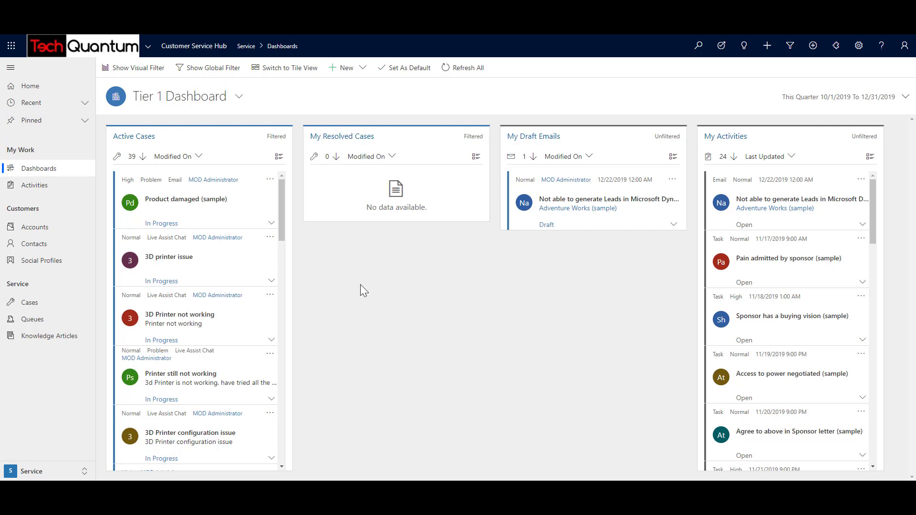
Open the "Not able to generate Leads in Microsoft Dynamics 365" email from My Activities on the dashboard and start converting it to a case.
left_click(807, 201)
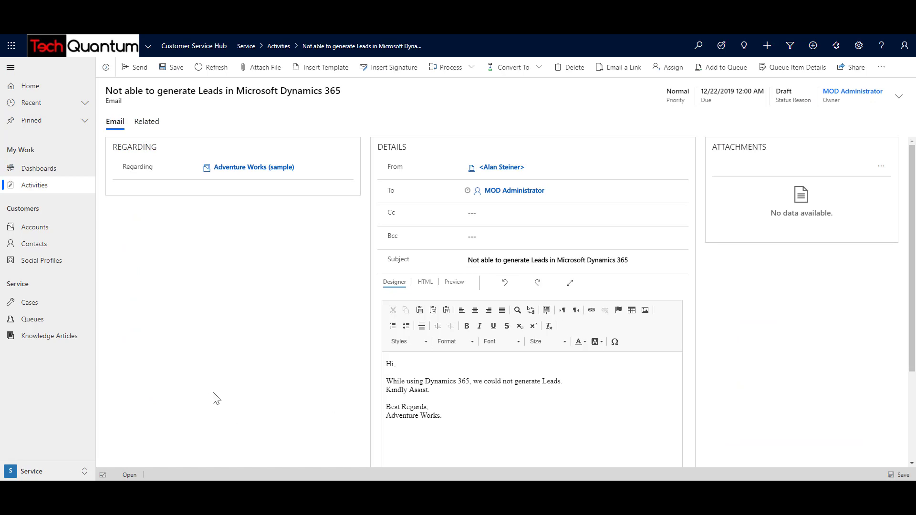
left_click(37, 191)
left_click(539, 71)
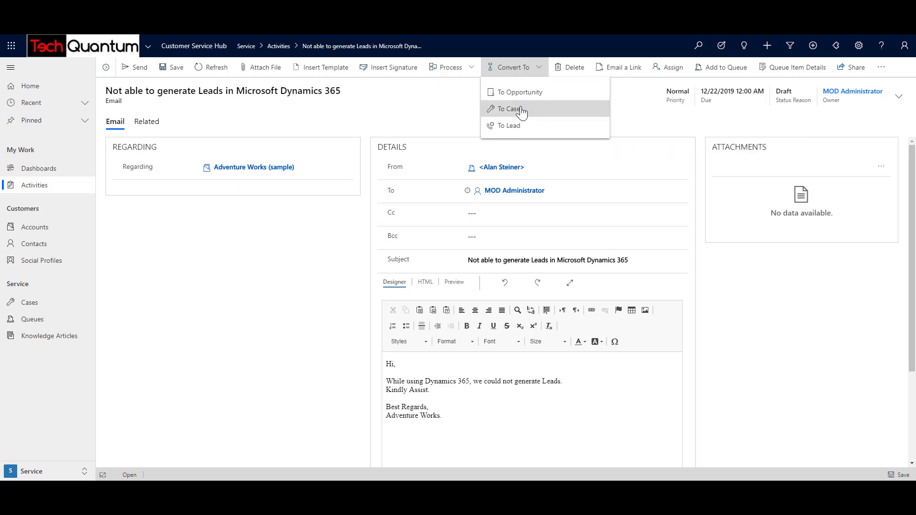
left_click(510, 109)
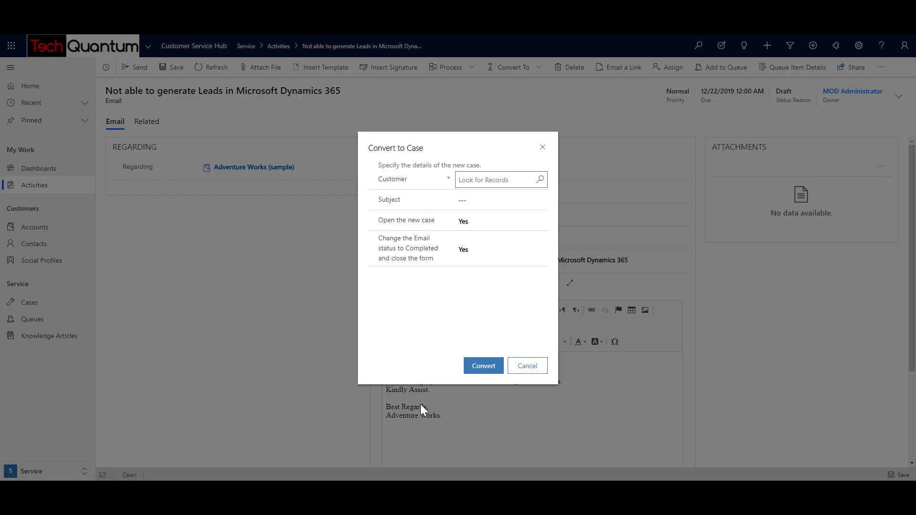
Choose the account Adventure Works (sample) as the customer for the case converted from the email.
left_click(540, 180)
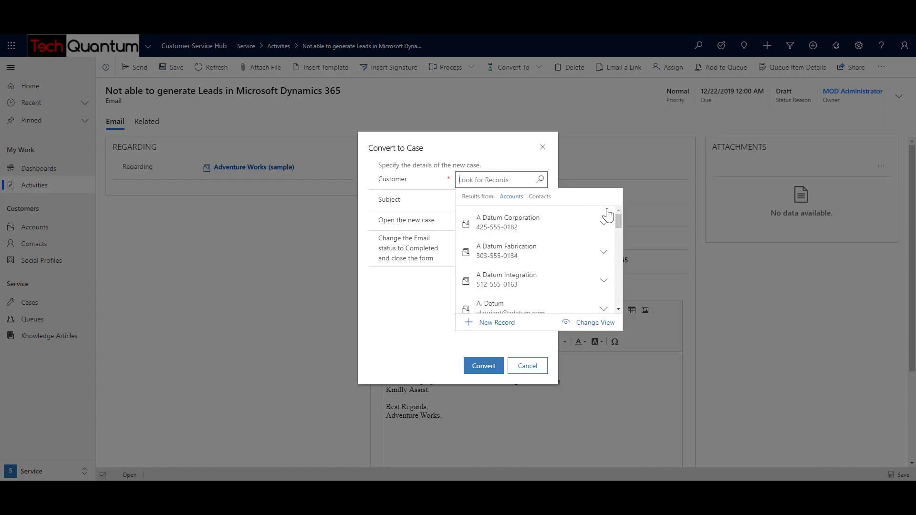
left_click_drag(619, 220, 617, 252)
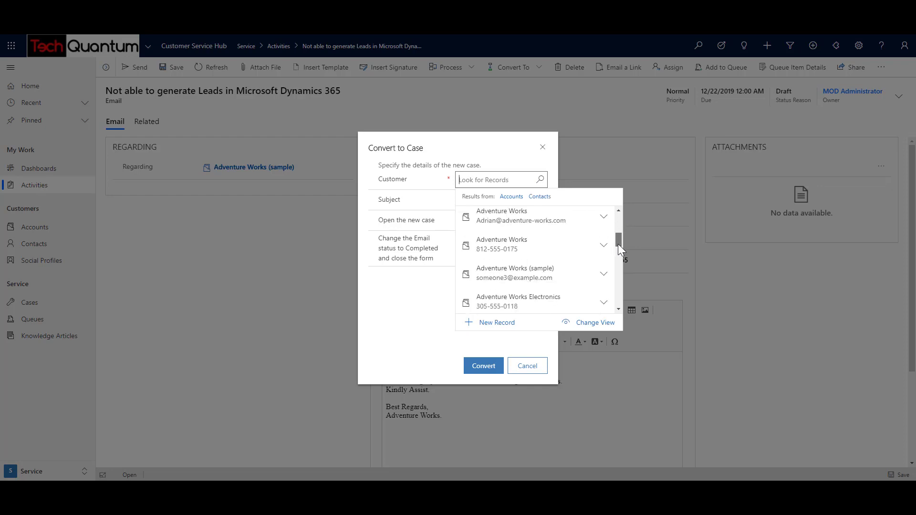
left_click(570, 274)
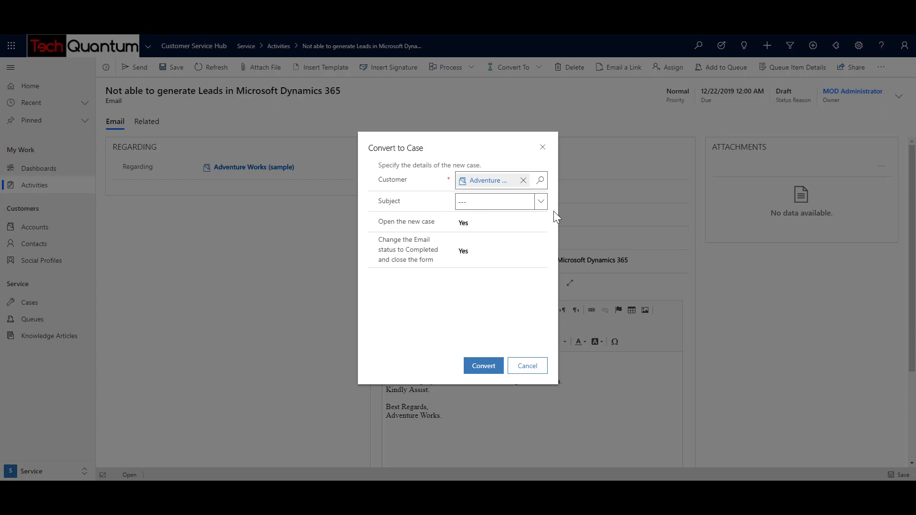
Set the converted case's subject to Products under Query and carry out the conversion with both Yes options kept.
left_click(544, 207)
left_click(465, 258)
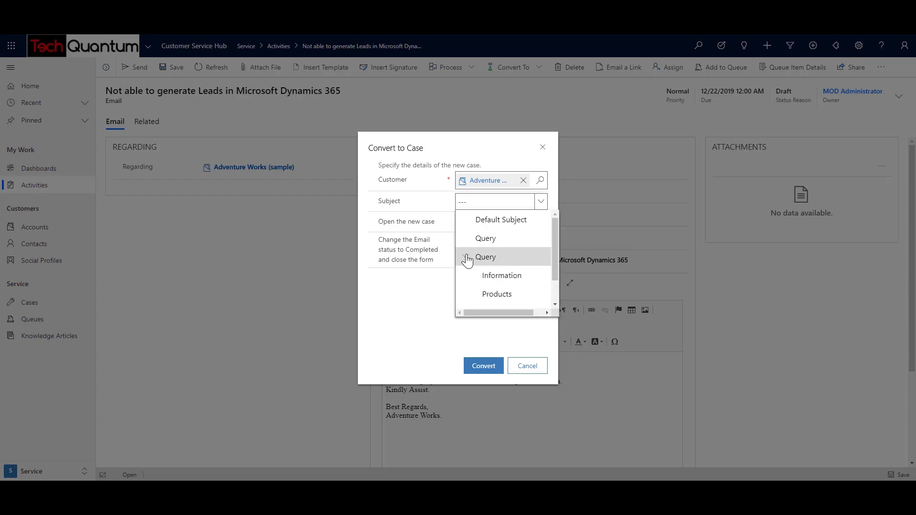
left_click(501, 293)
left_click(495, 223)
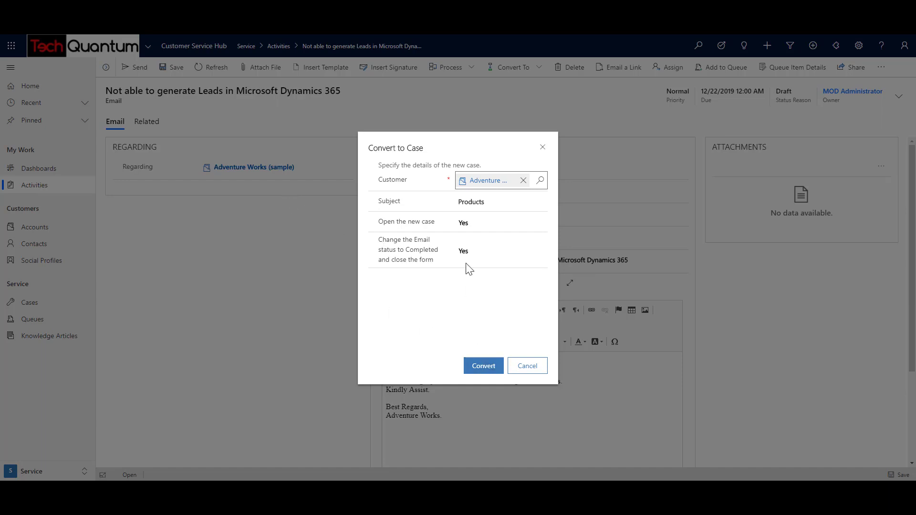
left_click(481, 365)
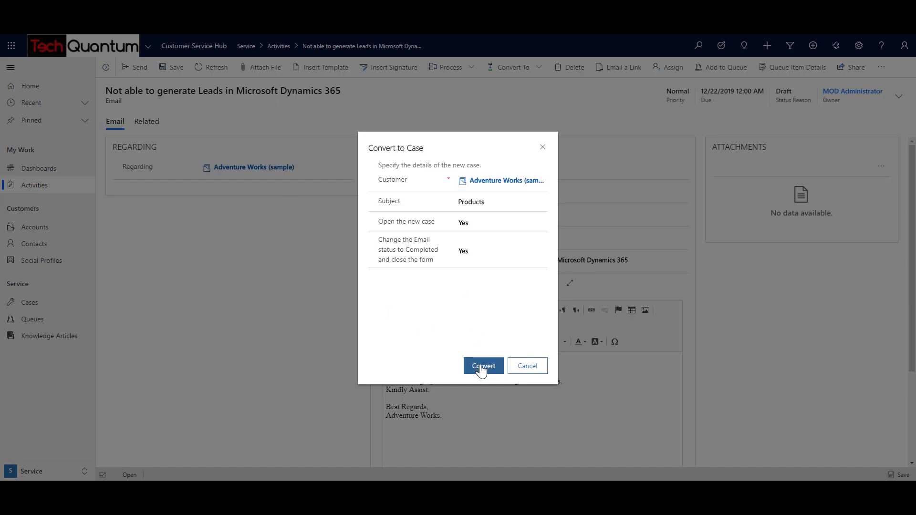